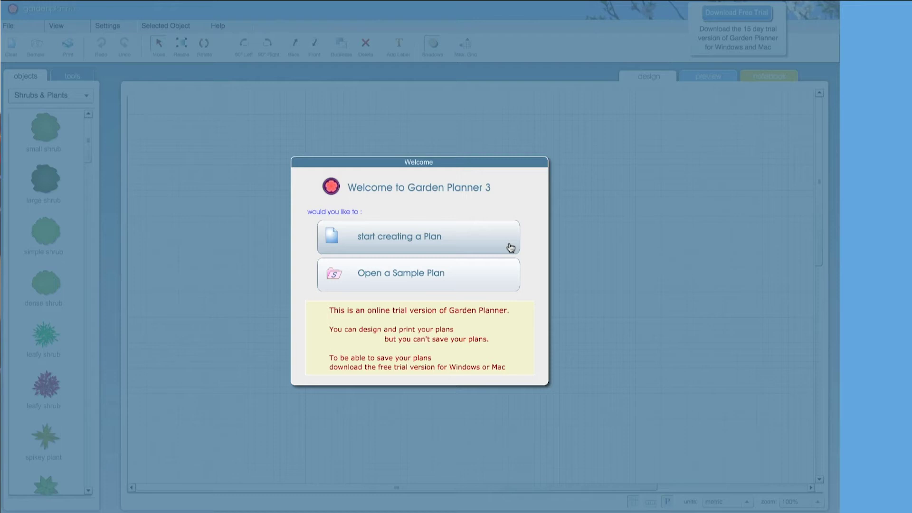
Start creating a new plan with grid lines and rulers shown, and open the choice of measurement units.
left_click(442, 247)
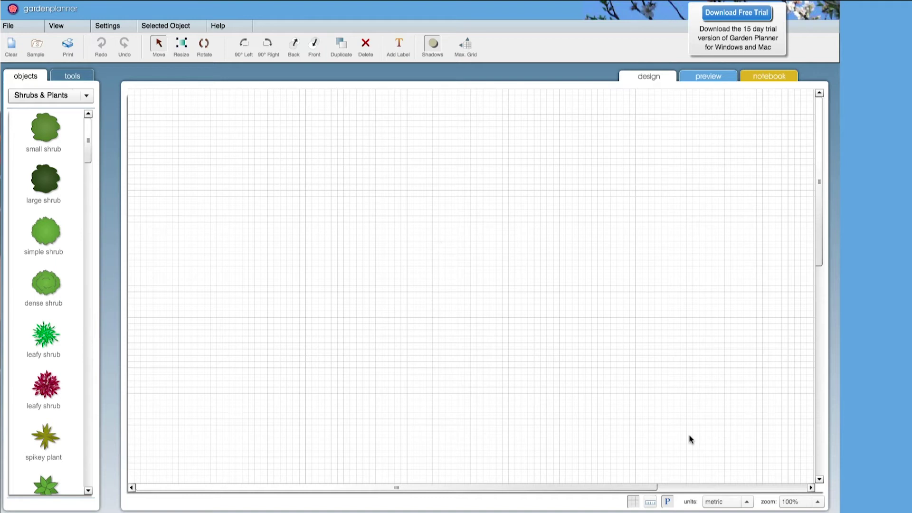
left_click(634, 502)
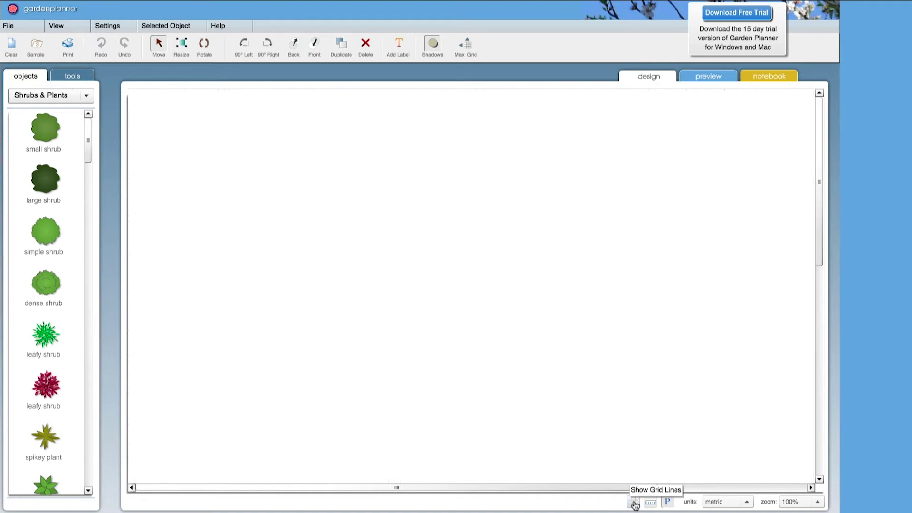
left_click(634, 503)
left_click(653, 503)
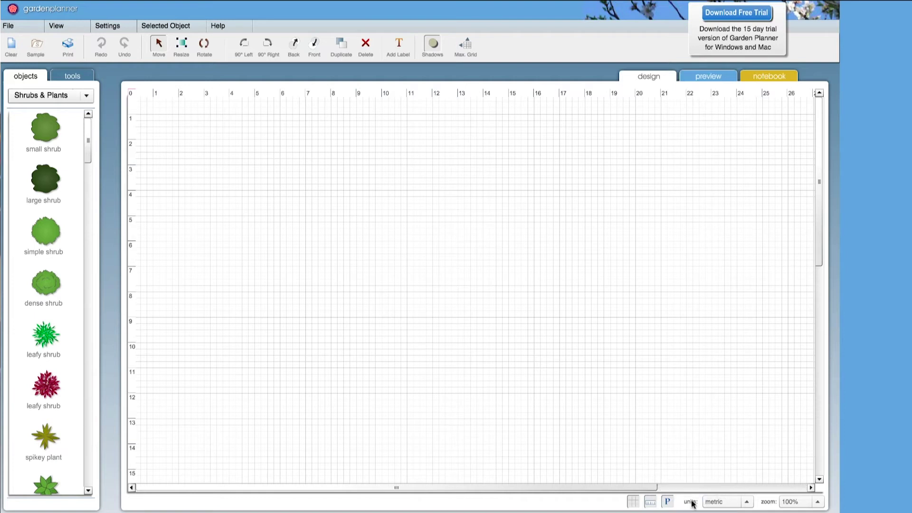
left_click(715, 504)
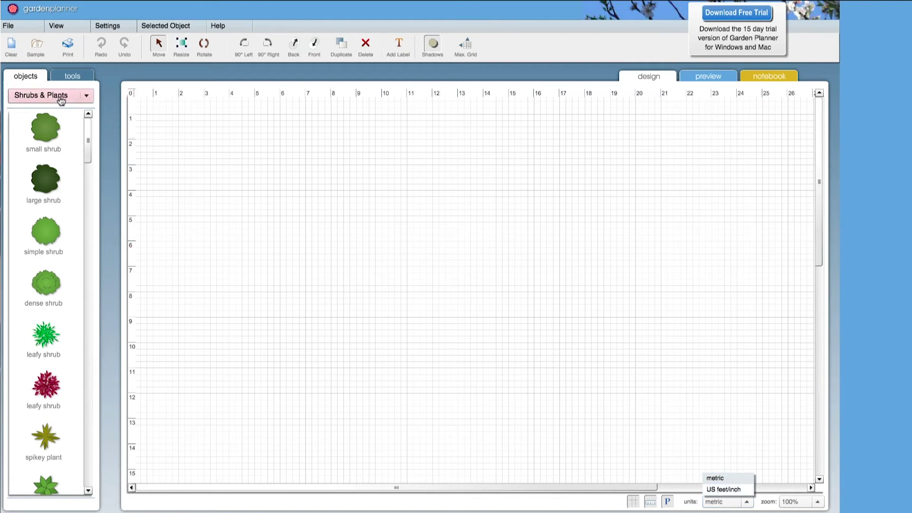
Browse the Trees, Ground Cover and Buildings object categories.
left_click(45, 95)
left_click(44, 111)
left_click(50, 98)
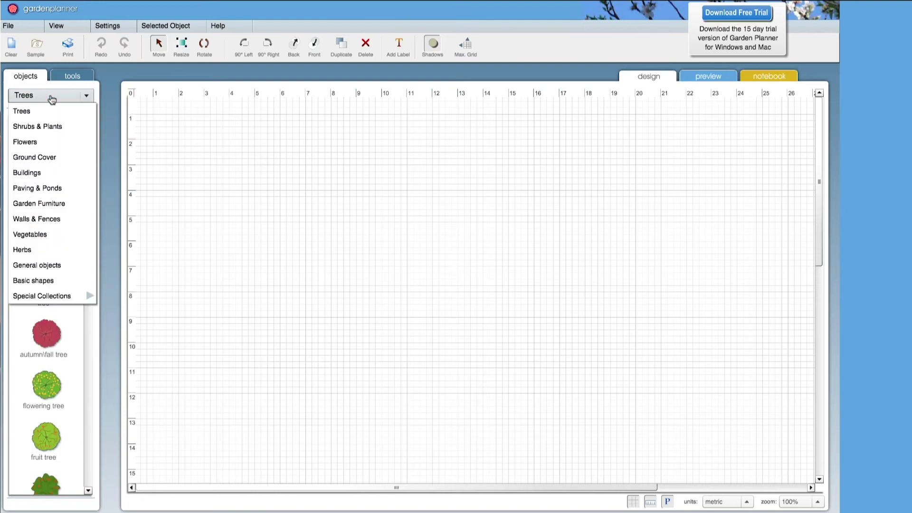
left_click(48, 157)
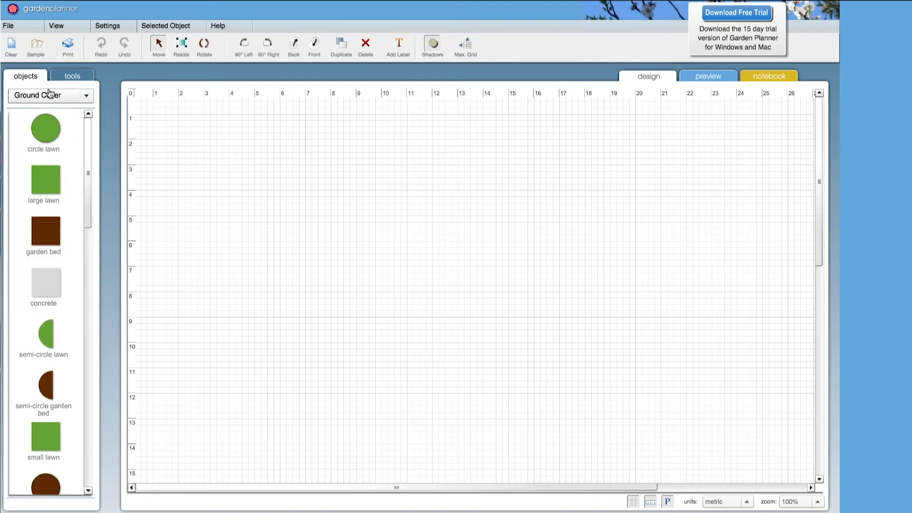
left_click(49, 92)
left_click(39, 173)
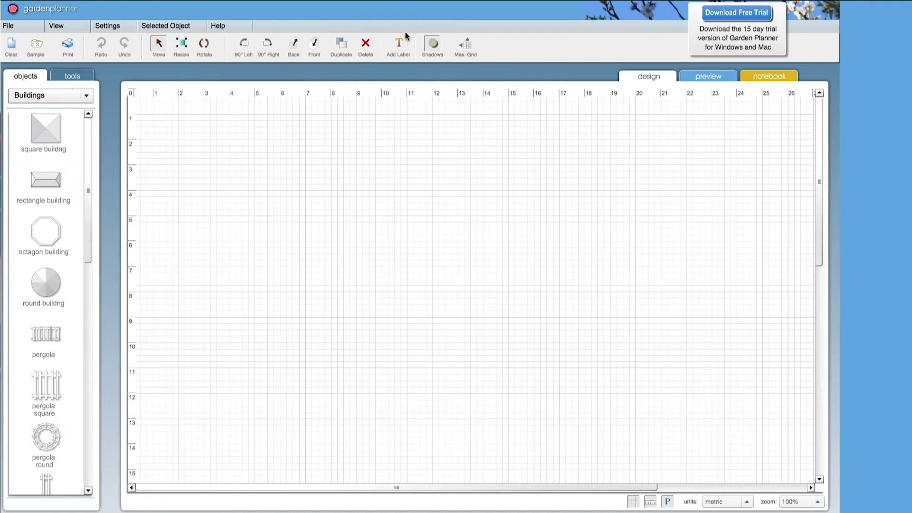
Place a concrete area from the Ground Cover category near the upper-left corner of the plan.
left_click(65, 95)
left_click(49, 161)
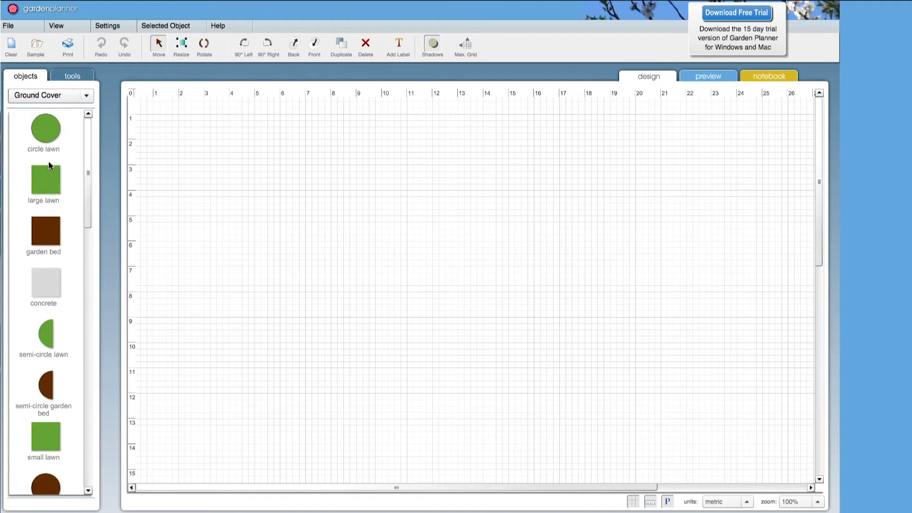
scroll(50, 165, "down", 3)
scroll(46, 198, "up", 3)
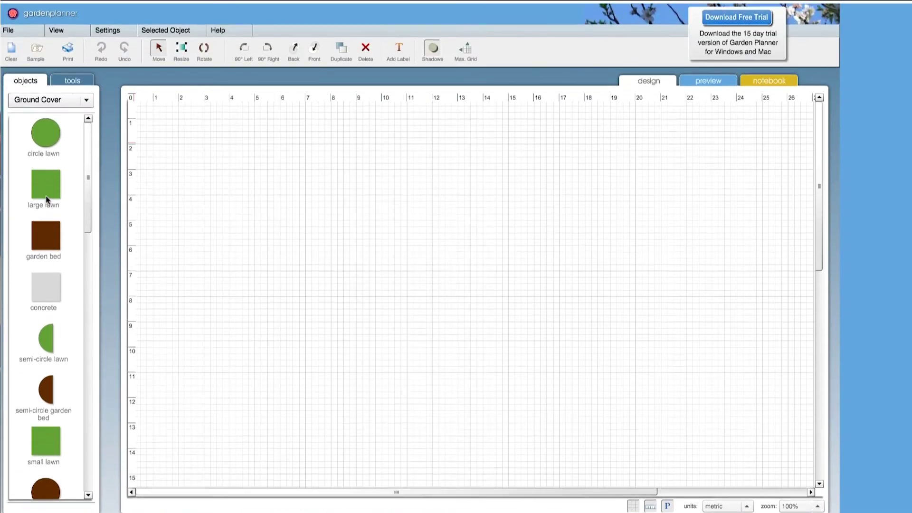
left_click_drag(49, 288, 161, 142)
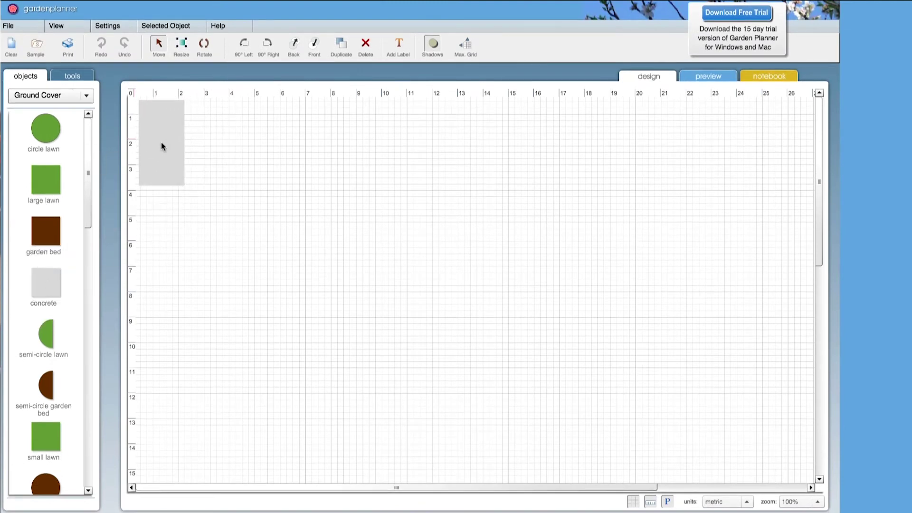
Enlarge the concrete area, shift it down and to the right, and widen it into a base for the garden.
left_click(169, 167)
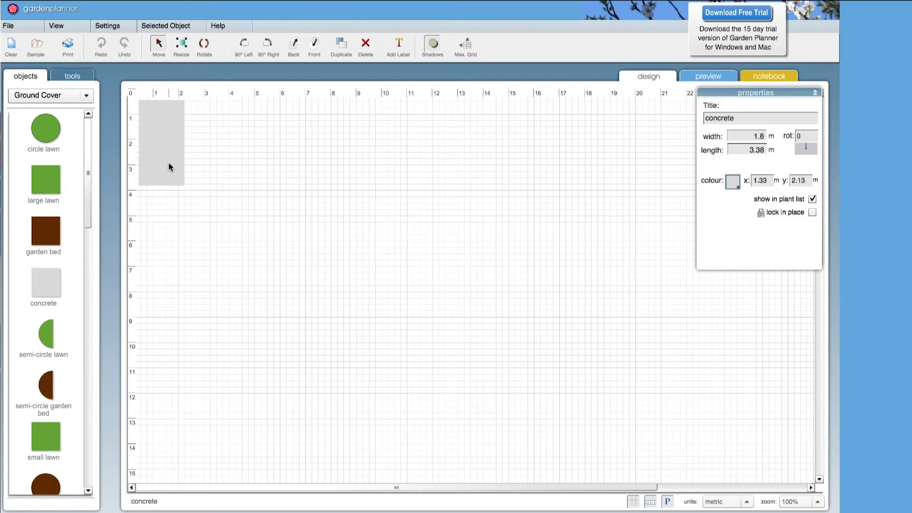
left_click(180, 46)
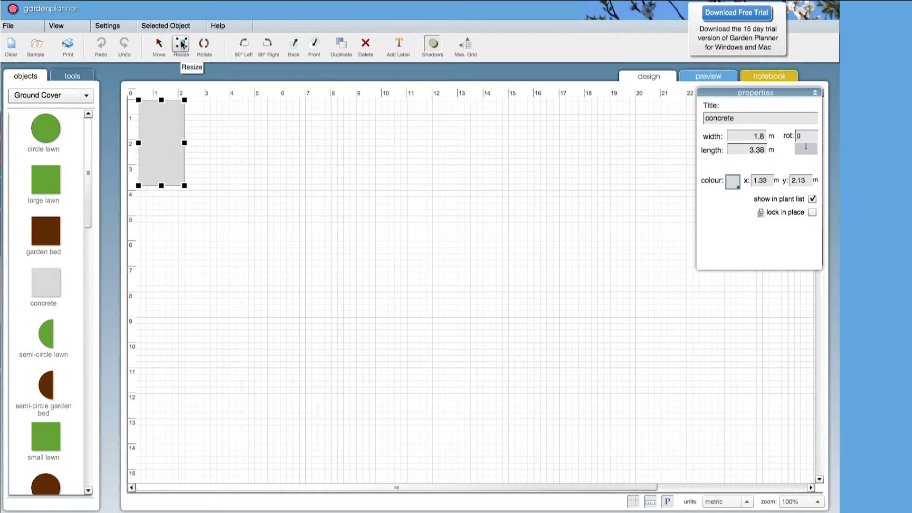
left_click_drag(184, 187, 279, 247)
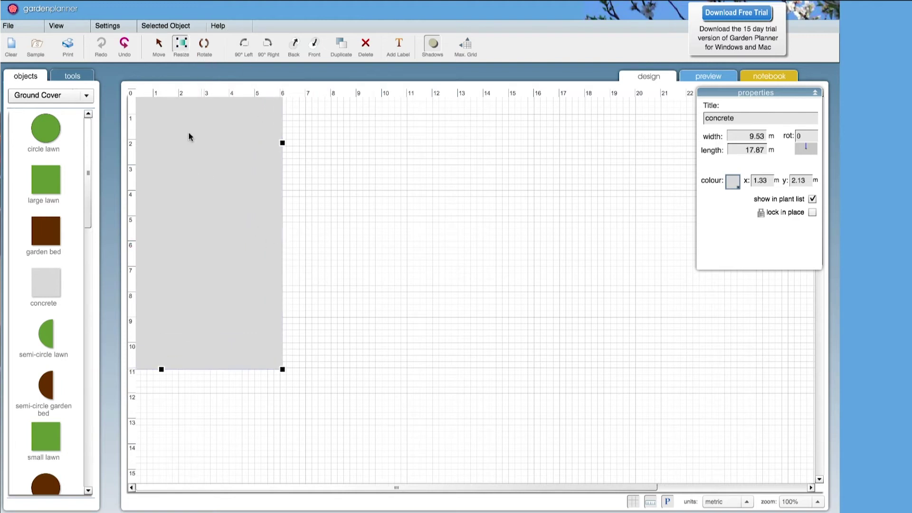
left_click(159, 48)
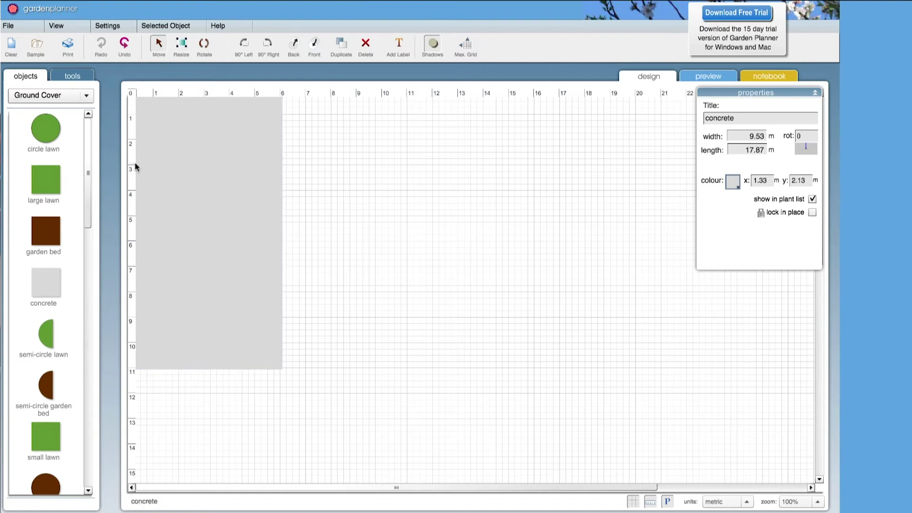
left_click_drag(152, 179, 248, 250)
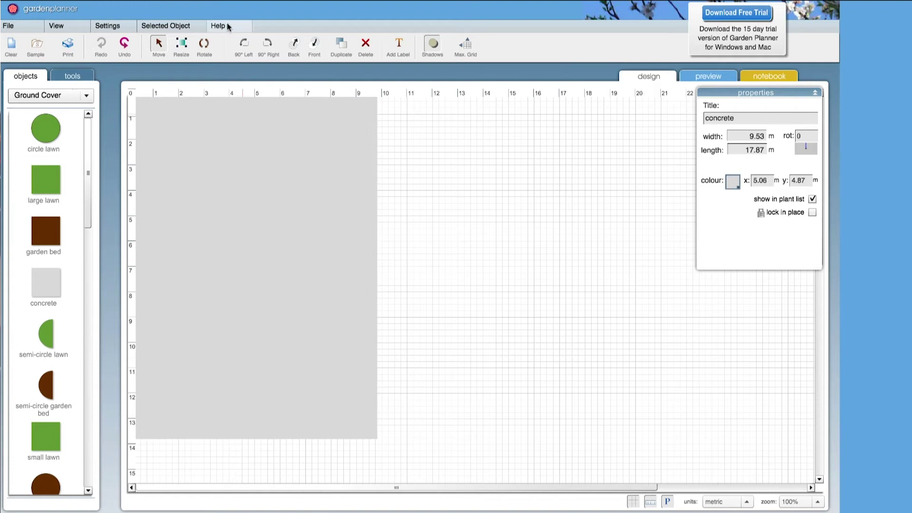
left_click(182, 46)
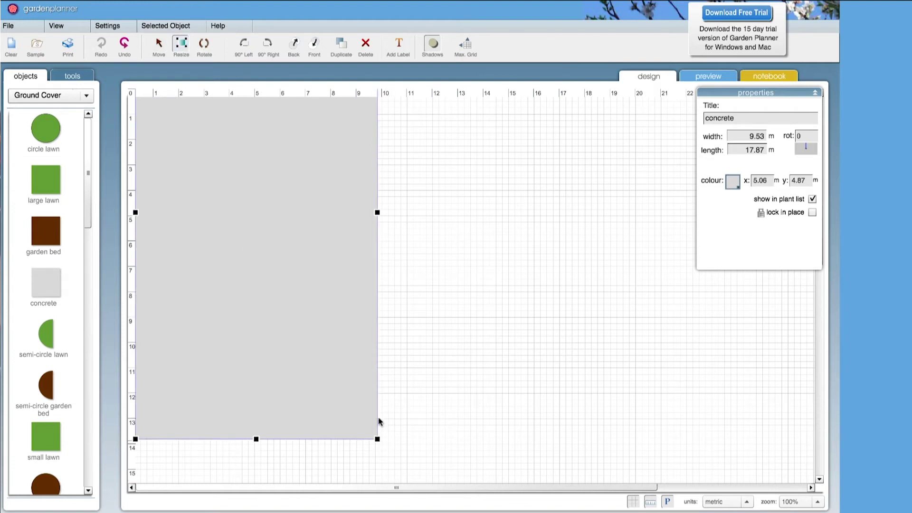
left_click_drag(380, 220, 664, 251)
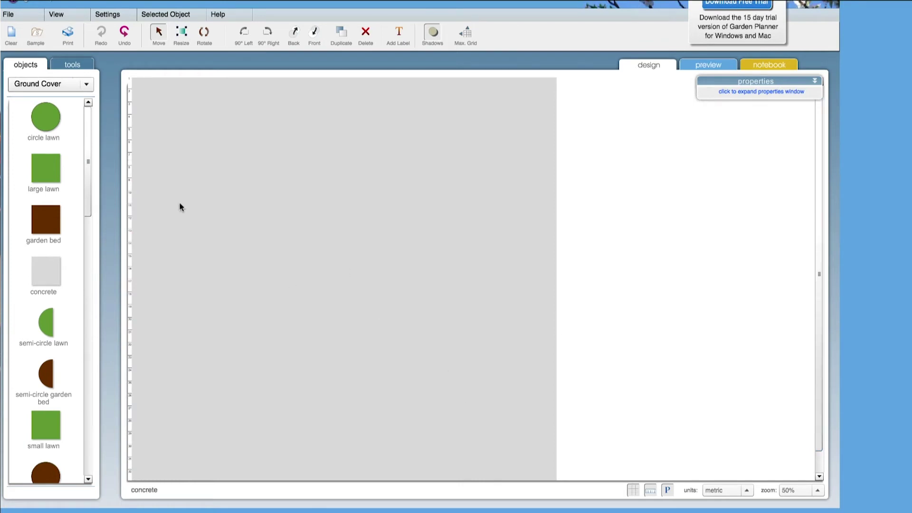
Place a large lawn on the concrete, enlarge it into a wide rectangle and position it around the middle of the area.
left_click_drag(45, 170, 327, 243)
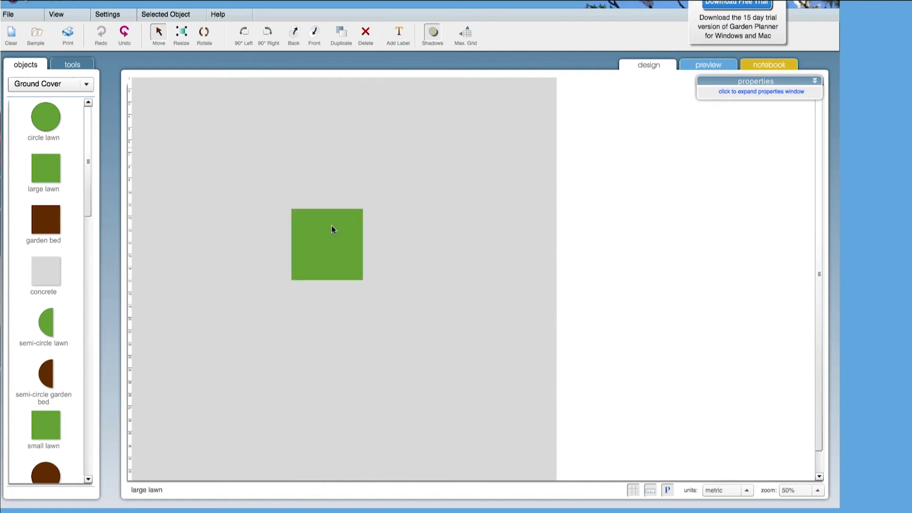
left_click(181, 33)
left_click_drag(359, 242, 403, 251)
left_click_drag(327, 280, 318, 346)
left_click_drag(400, 245, 446, 245)
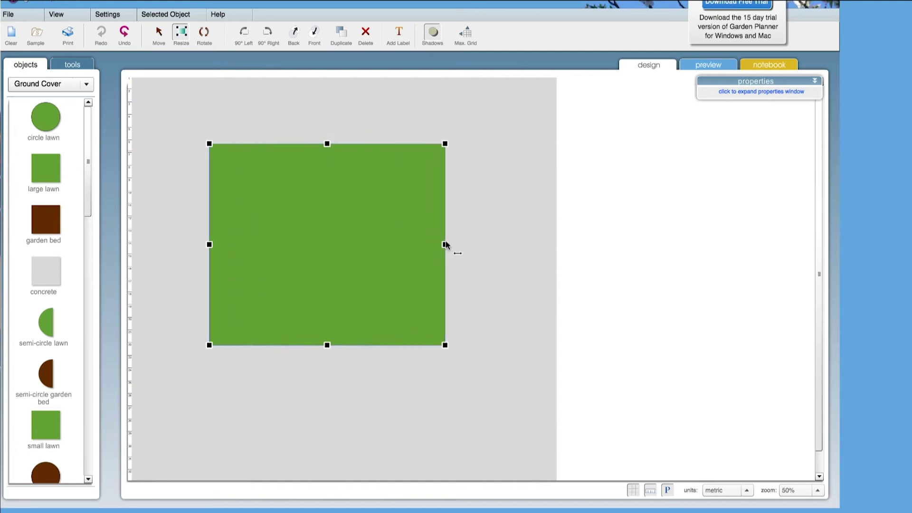
left_click(159, 33)
left_click_drag(295, 216, 326, 247)
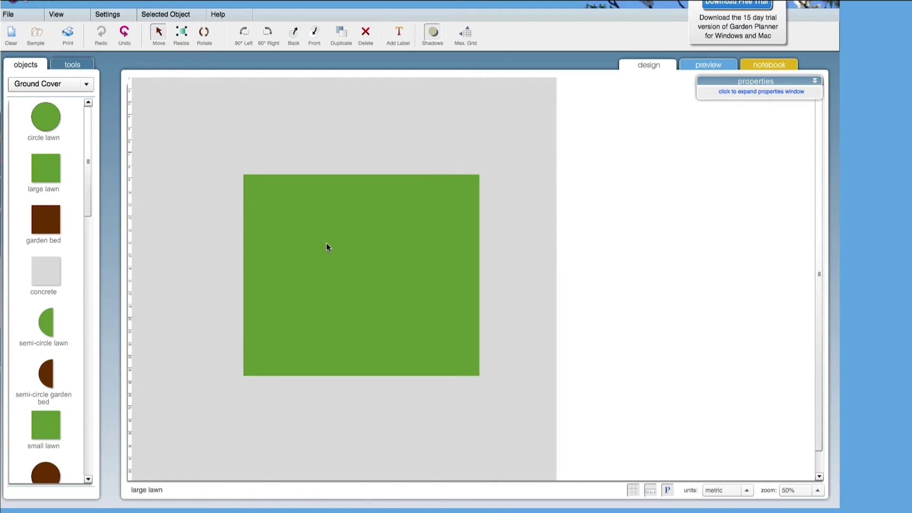
Place a garden bed left of the lawn, widen it into a horizontal rectangle and align it near the lawn's upper edge.
left_click_drag(45, 219, 163, 218)
left_click(181, 32)
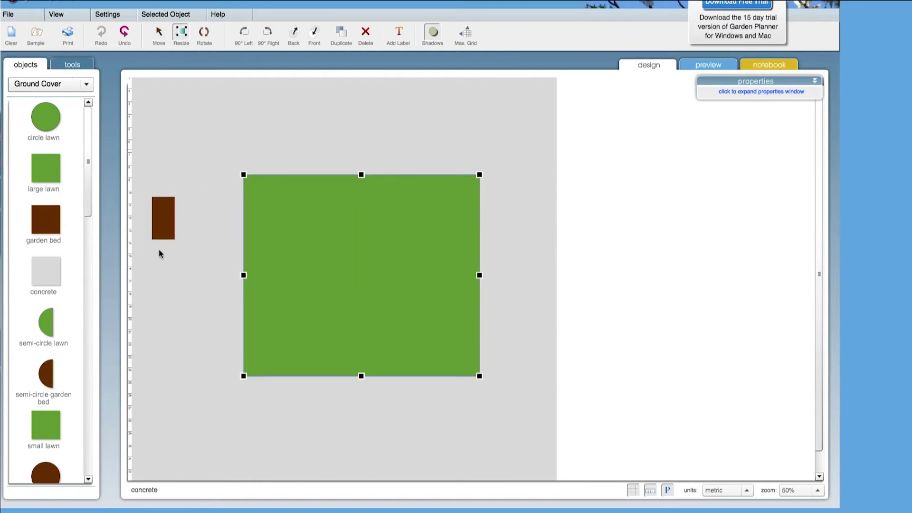
left_click(160, 224)
left_click_drag(175, 219, 207, 229)
left_click(159, 32)
left_click_drag(161, 211, 173, 202)
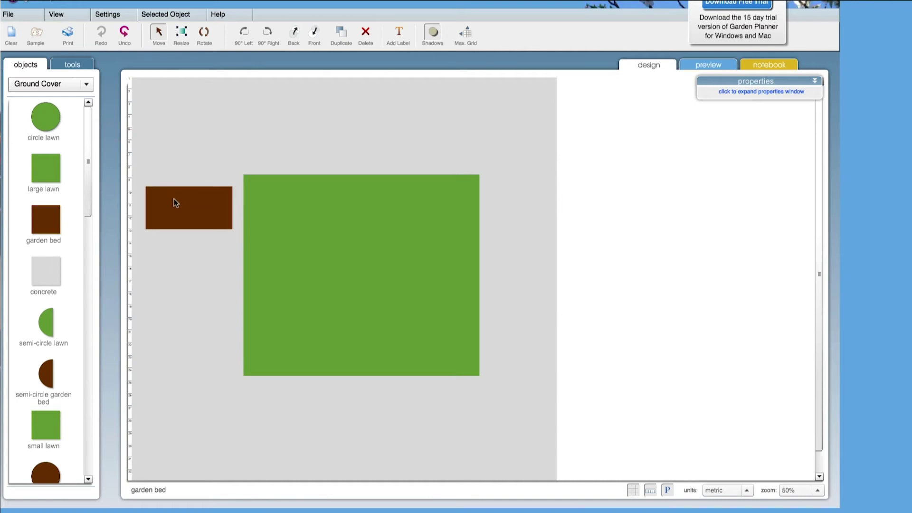
Duplicate the garden bed twice and stack the copies evenly below the original along the lawn's left side.
left_click(166, 15)
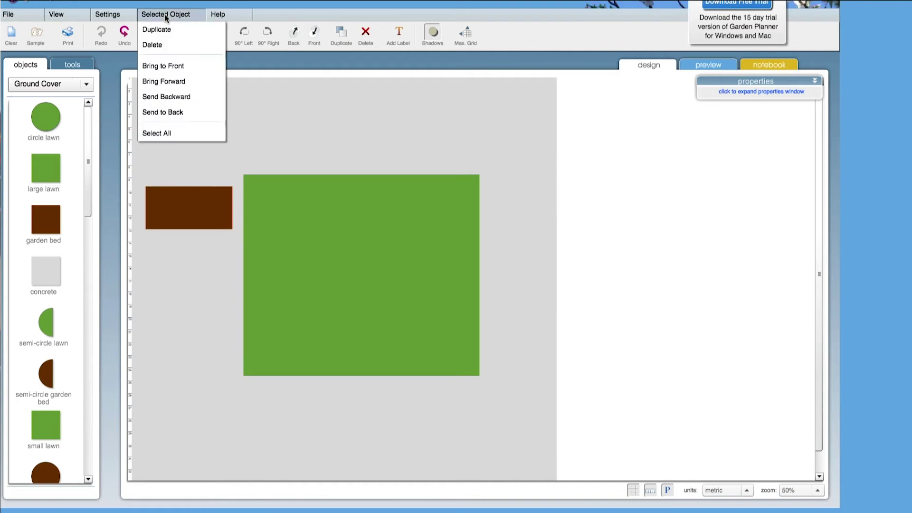
left_click(162, 28)
left_click_drag(194, 208, 180, 250)
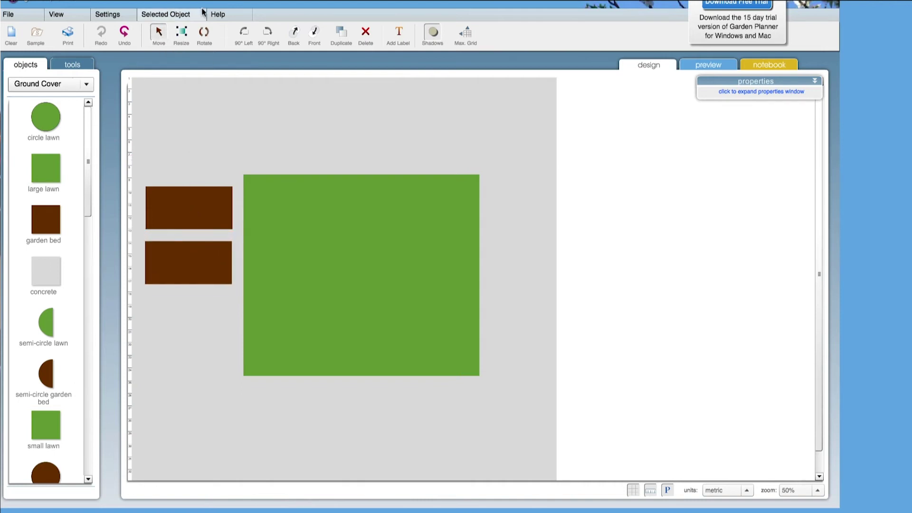
left_click(166, 14)
left_click(164, 30)
left_click_drag(195, 291, 195, 327)
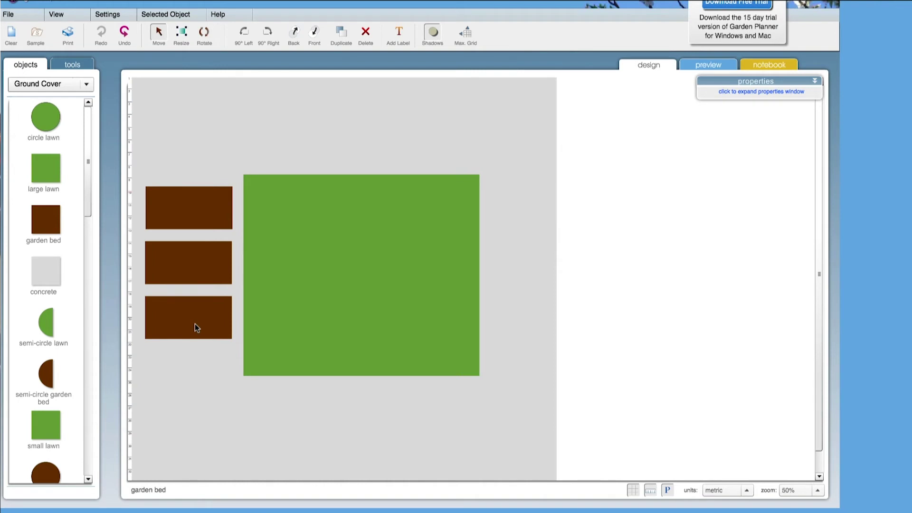
Place a glass house from the Buildings category above the lawn's right end, enlarge it and adjust its position.
left_click(43, 84)
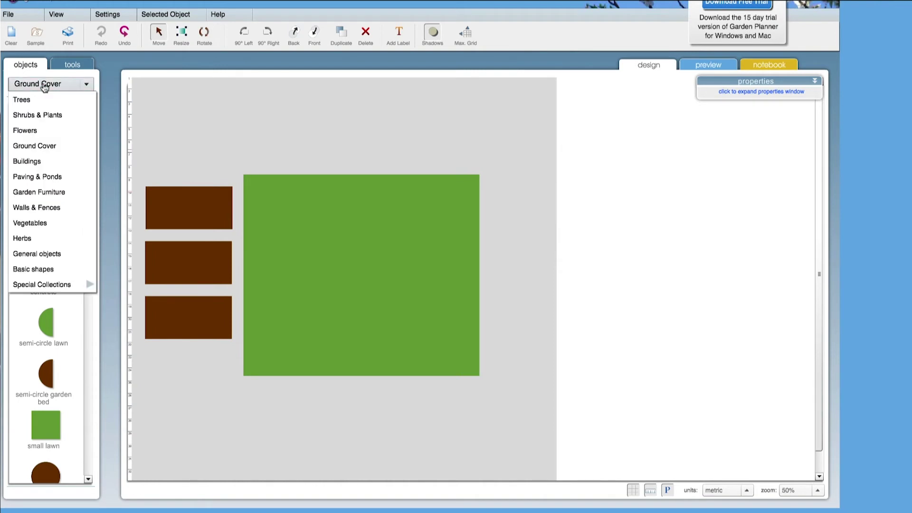
left_click(46, 163)
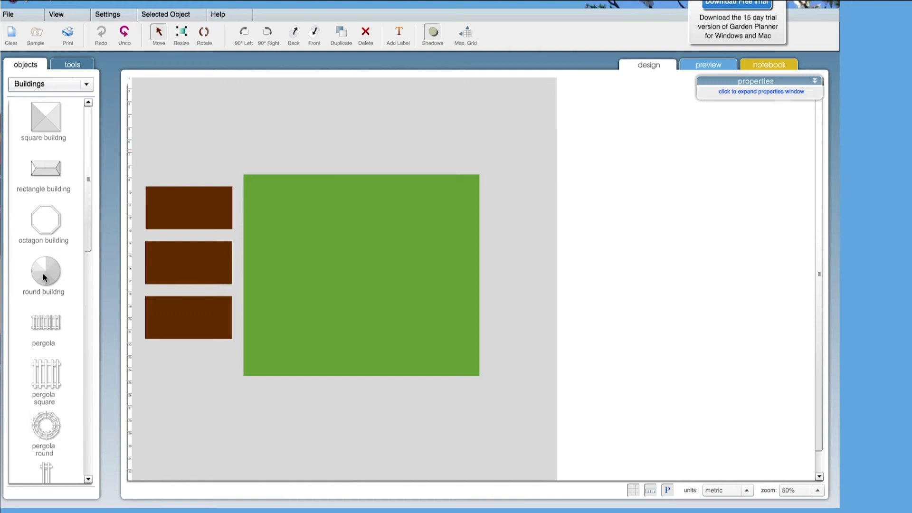
left_click_drag(90, 193, 87, 389)
left_click_drag(46, 252, 444, 122)
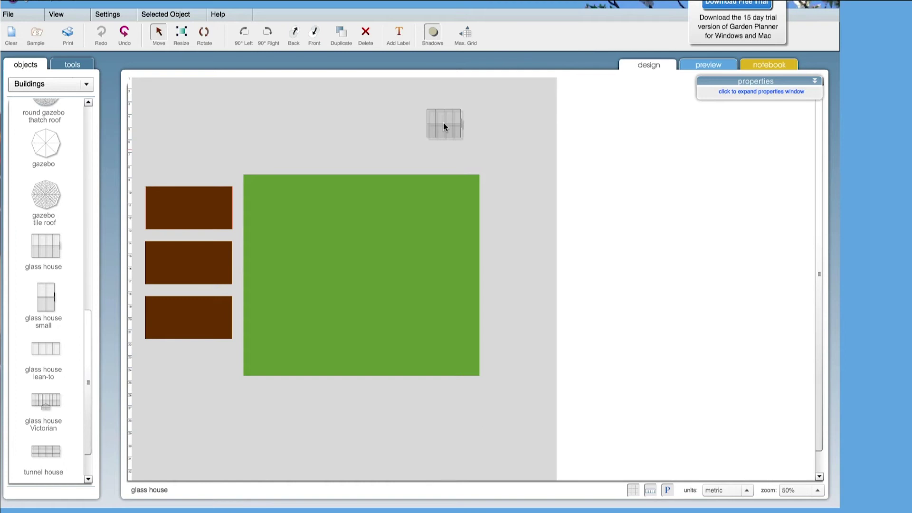
left_click(181, 32)
left_click(433, 134)
left_click_drag(463, 138, 485, 177)
left_click(158, 32)
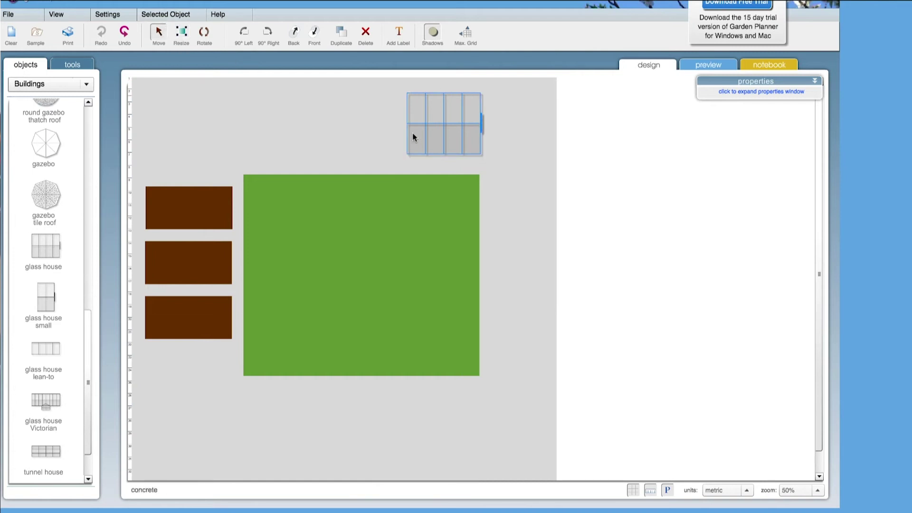
left_click_drag(429, 133, 423, 129)
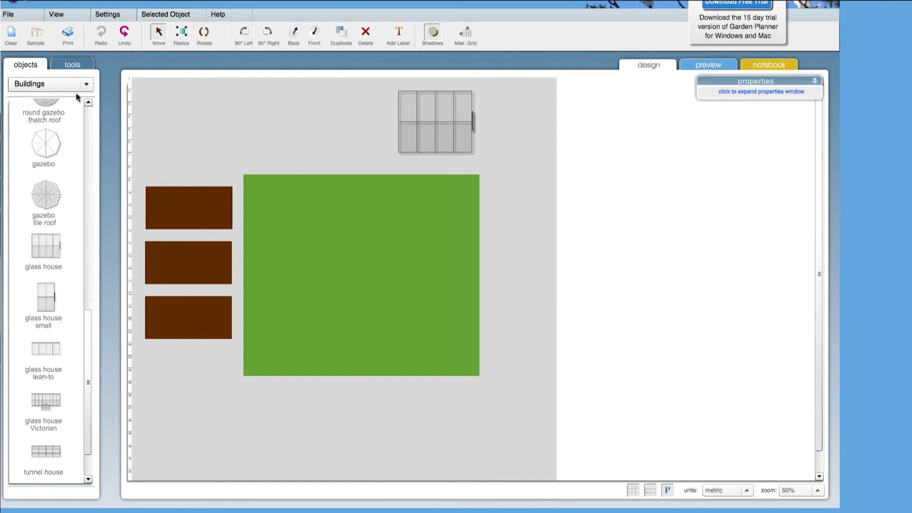
Place a square building above the garden beds, enlarge it and adjust its position.
left_click_drag(88, 349, 120, 124)
left_click_drag(53, 112, 215, 132)
left_click_drag(205, 132, 202, 124)
left_click(181, 32)
left_click(206, 126)
left_click_drag(219, 141, 246, 167)
left_click(159, 32)
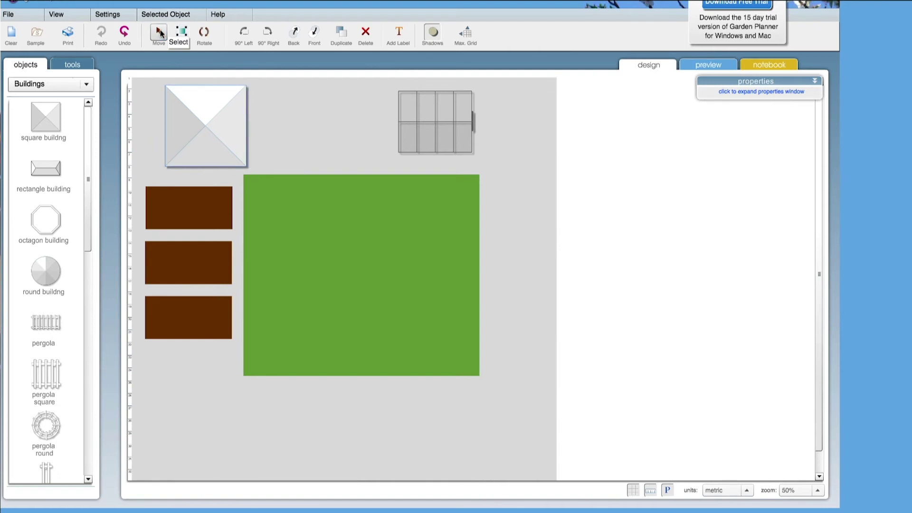
left_click_drag(196, 124, 200, 125)
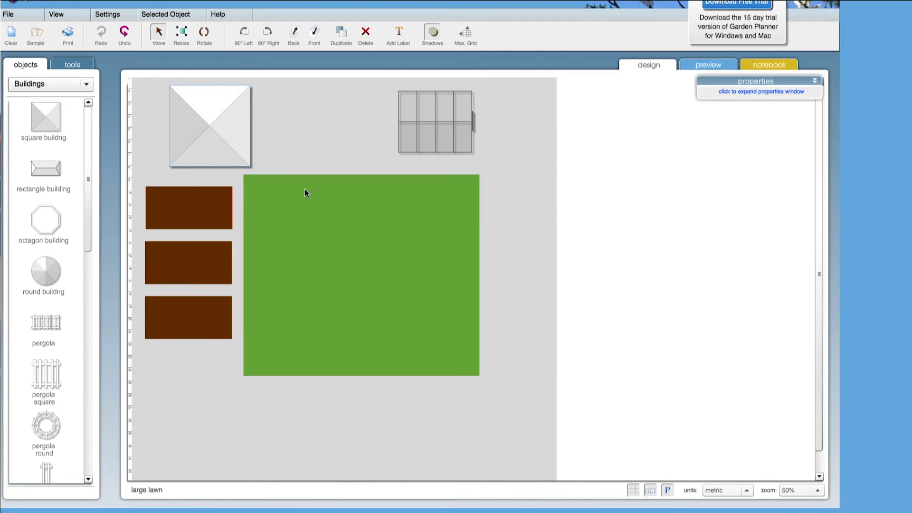
Place a tree from the Trees category on the concrete strip to the right of the lawn.
left_click(86, 86)
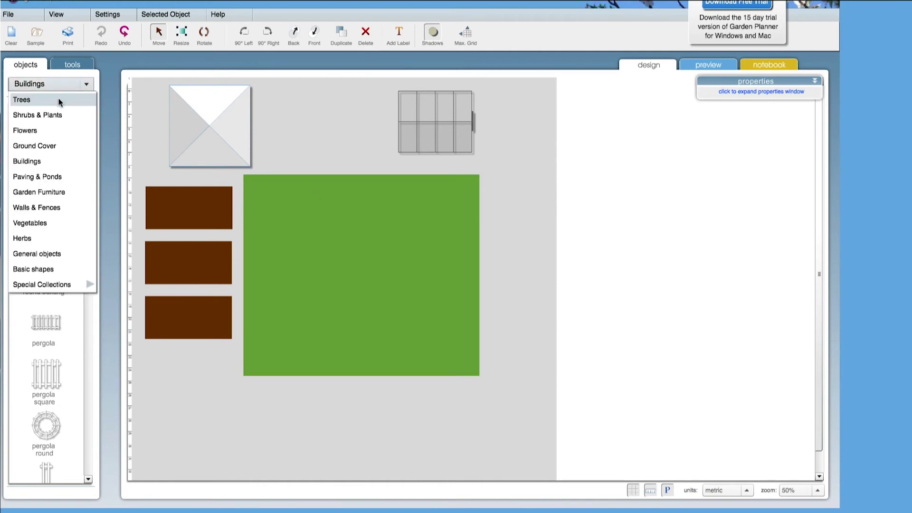
left_click(58, 98)
left_click_drag(60, 260, 515, 269)
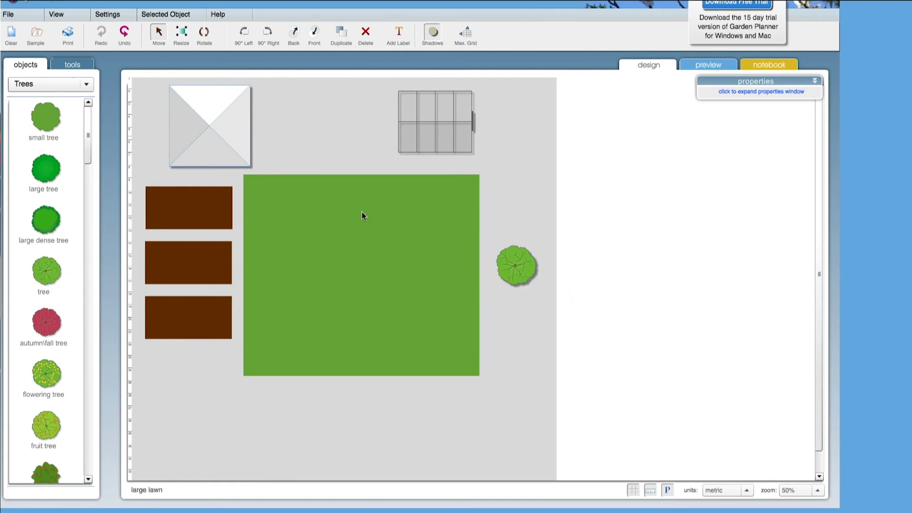
Place a row of five mixed shrubs between the building and the glass house, and a large shrub above and below the tree.
left_click(86, 84)
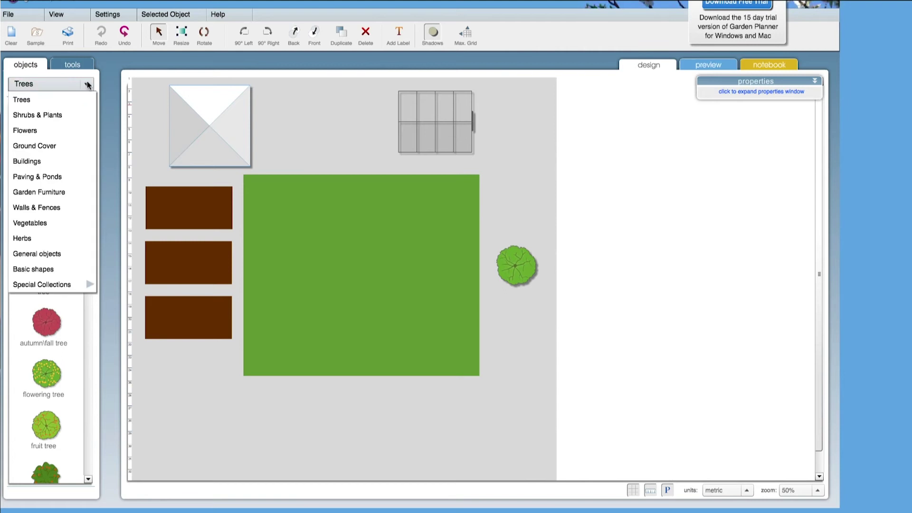
left_click(59, 116)
left_click_drag(51, 126, 277, 101)
left_click_drag(37, 173, 296, 98)
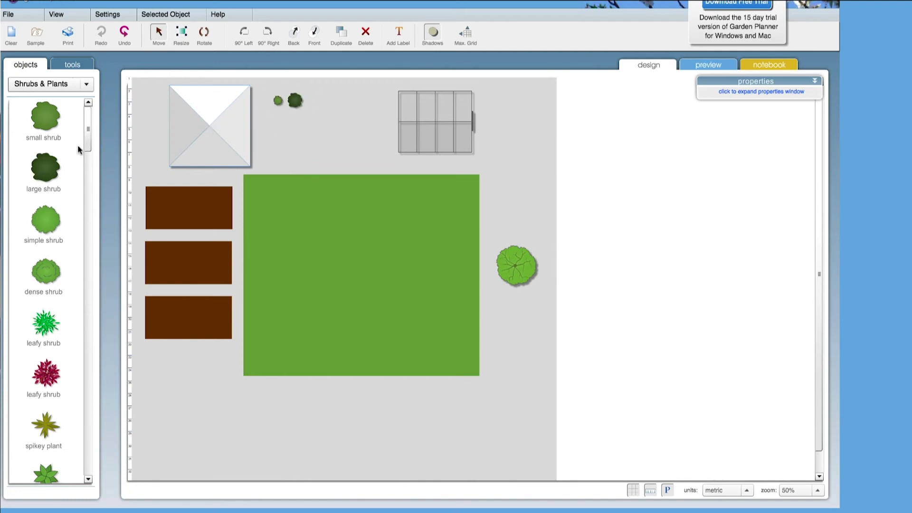
left_click_drag(48, 117, 260, 126)
left_click_drag(47, 272, 338, 111)
left_click_drag(45, 323, 334, 103)
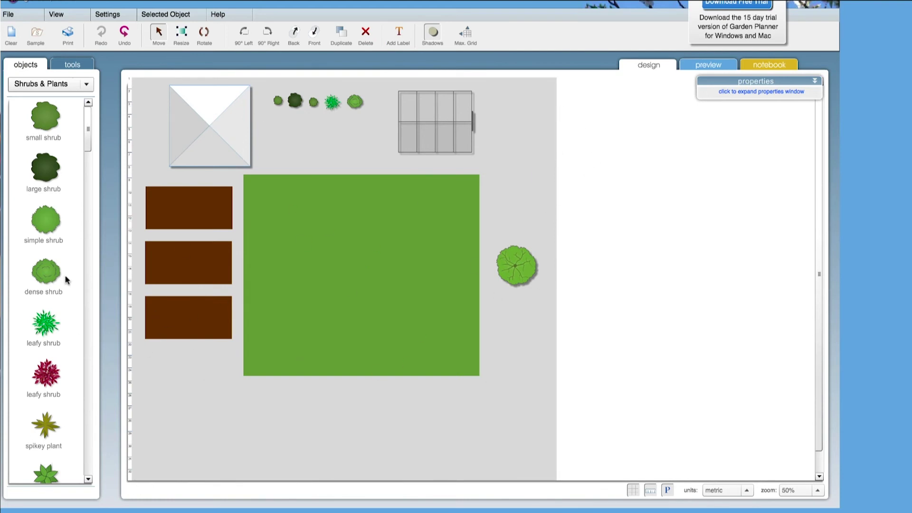
left_click_drag(42, 169, 532, 222)
left_click_drag(61, 169, 534, 309)
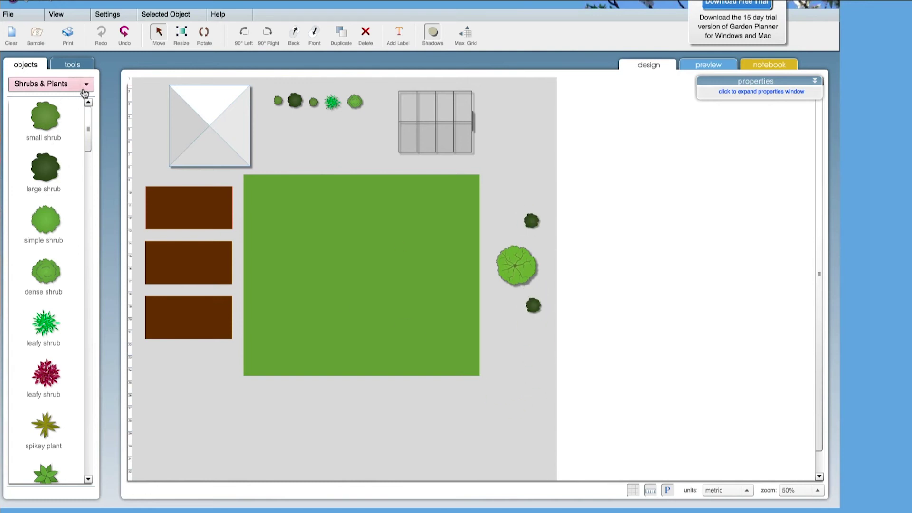
Place four yellow flower clusters from the Flowers category around the two large shrubs beside the tree.
left_click(84, 90)
left_click(57, 128)
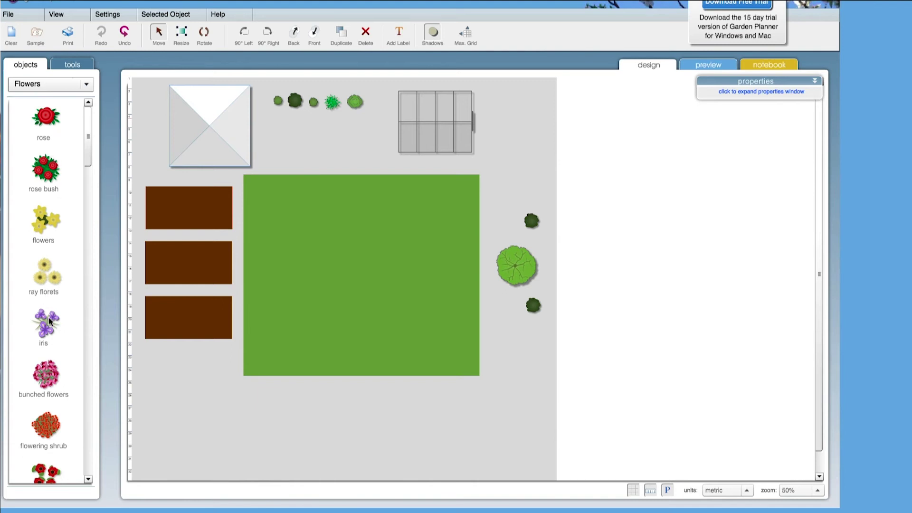
scroll(50, 321, "down", 1)
mouse_move(86, 121)
left_mouse_down()
mouse_move(86, 288)
mouse_move(90, 110)
left_mouse_up()
left_click_drag(42, 210, 534, 220)
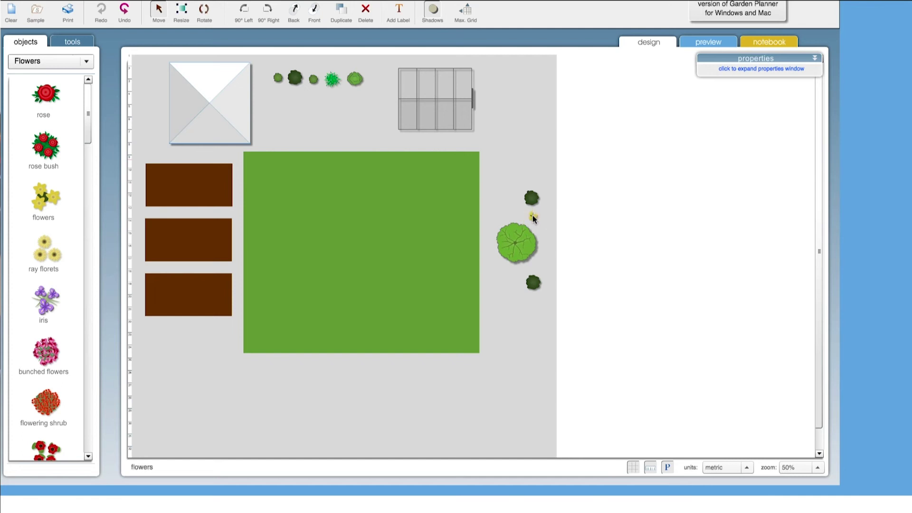
left_click_drag(40, 190, 535, 261)
left_click_drag(45, 196, 539, 187)
left_click_drag(44, 195, 534, 271)
Place three irises above the planting beside the lawn, and an orange flowering shrub and red simple flowers below it.
left_click_drag(44, 303, 531, 179)
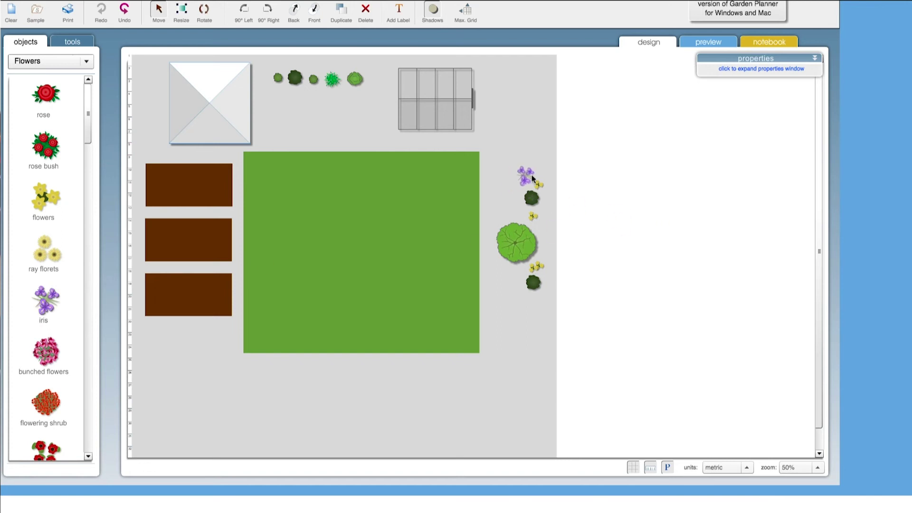
left_click_drag(57, 299, 552, 151)
left_click_drag(42, 305, 546, 160)
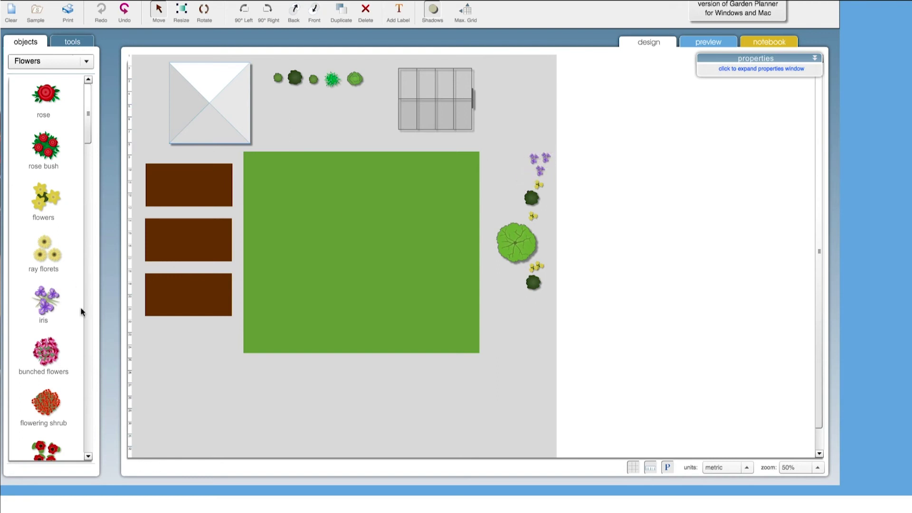
left_click_drag(49, 411, 535, 310)
left_click_drag(87, 128, 84, 177)
left_click_drag(46, 145, 534, 332)
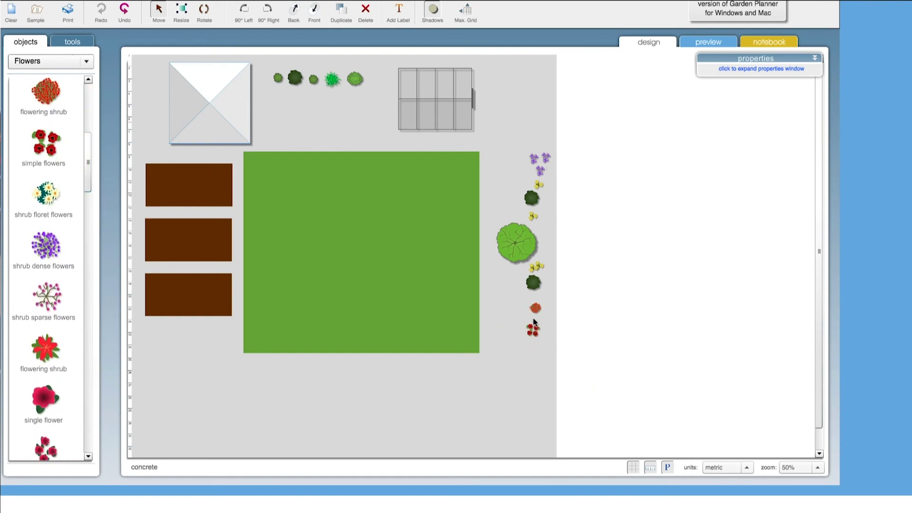
Place a fence style #2 from Walls & Fences just below the glass house and enlarge it to several times its length.
left_click(87, 62)
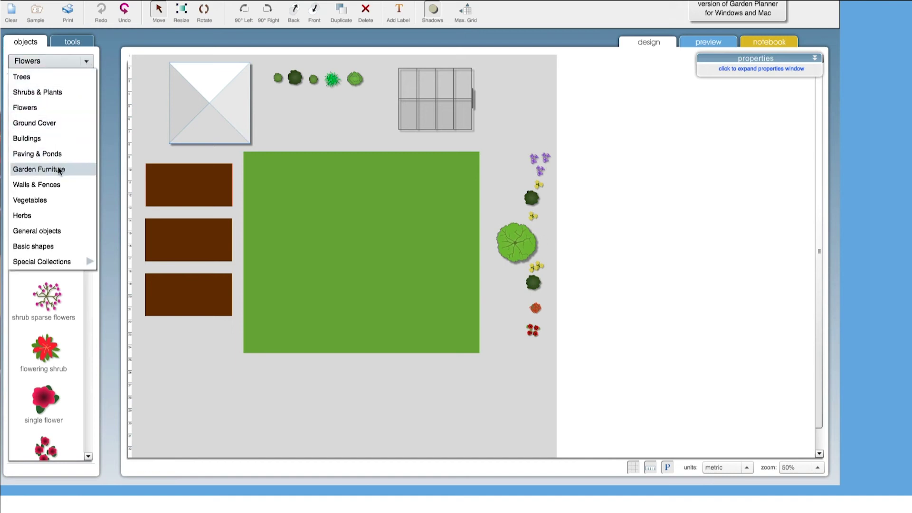
left_click(46, 185)
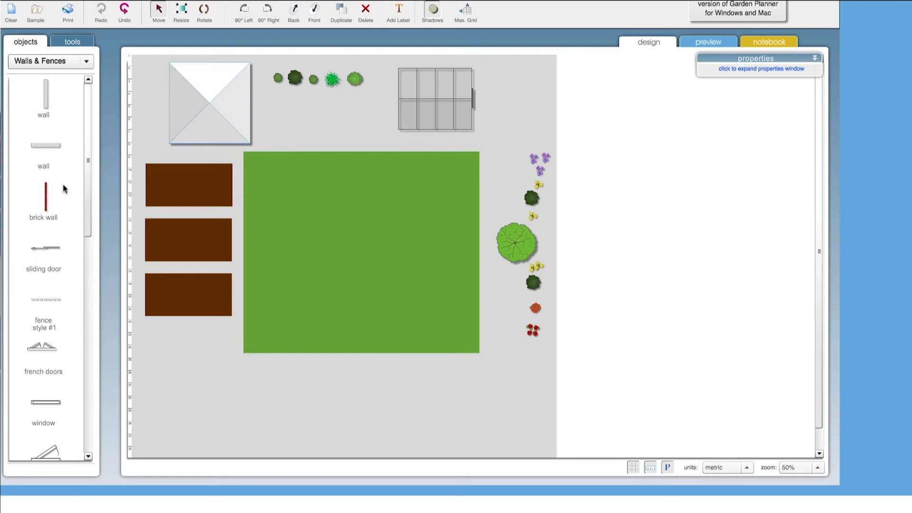
left_click_drag(87, 207, 79, 341)
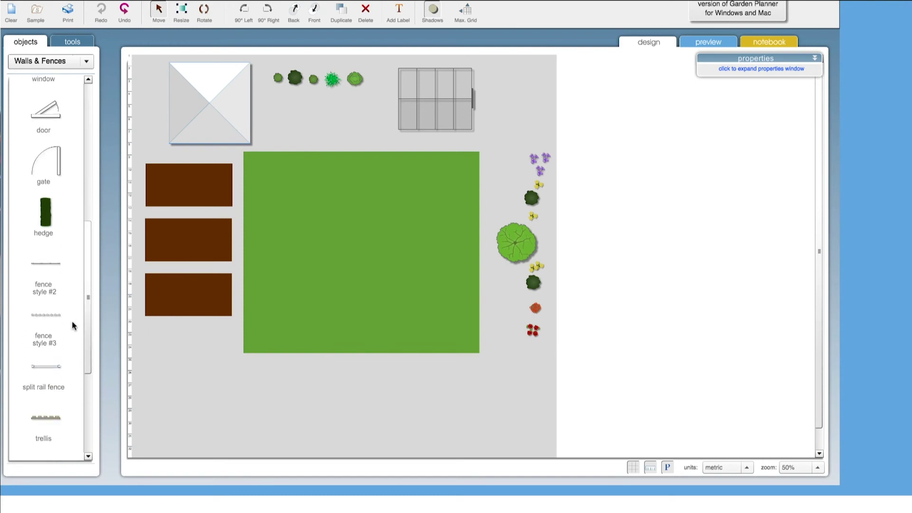
left_click_drag(38, 264, 497, 138)
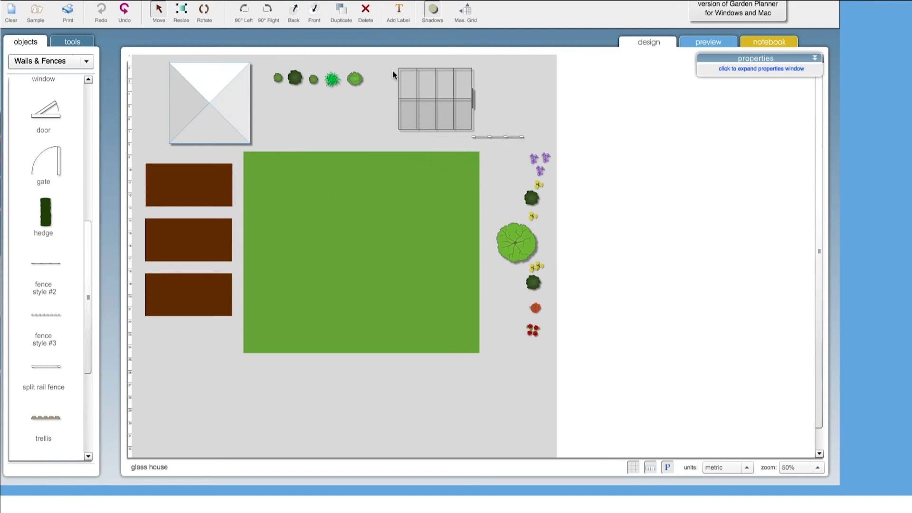
left_click(181, 11)
left_click(498, 141)
left_click(497, 136)
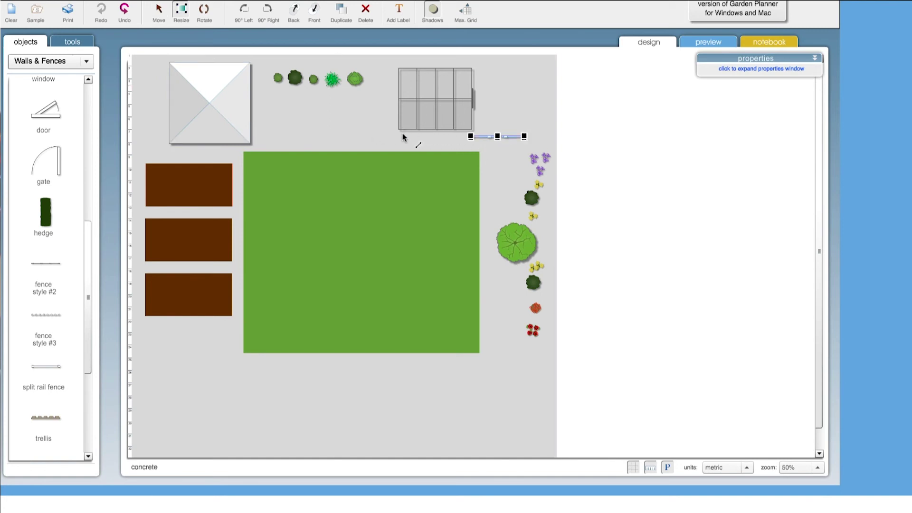
left_click_drag(472, 141, 333, 169)
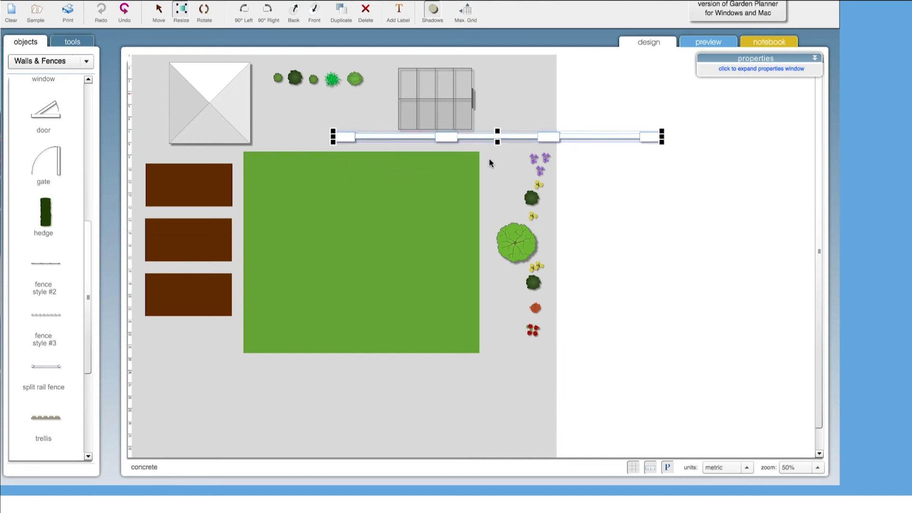
Rotate the fence to vertical and move it to the right edge of the concrete base.
left_click(204, 10)
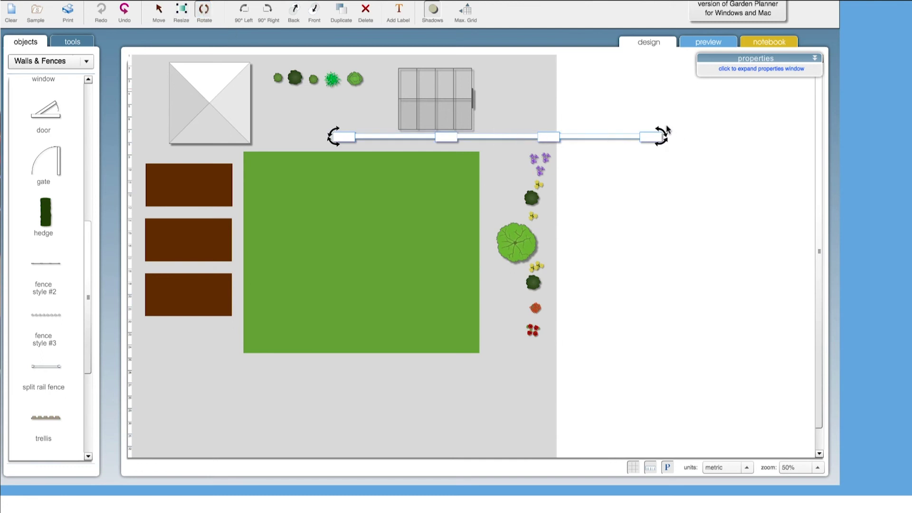
left_click_drag(327, 128, 498, 125)
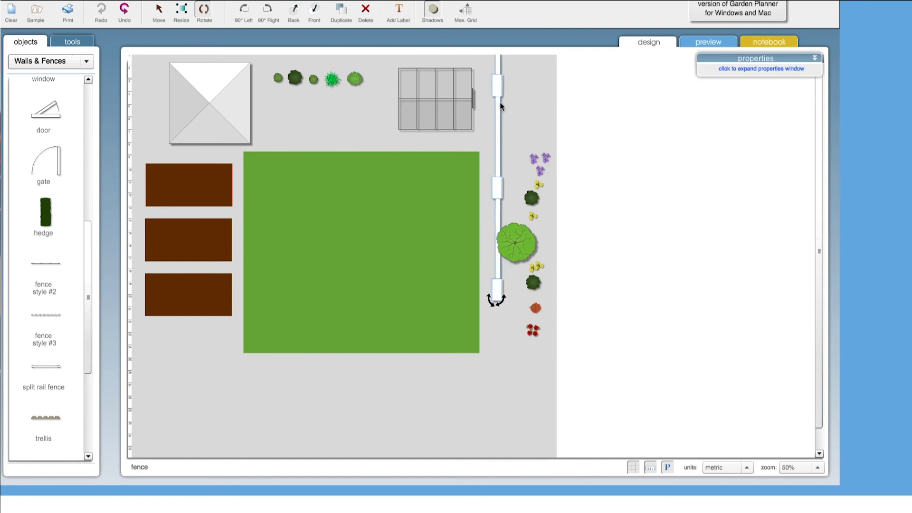
left_click(159, 11)
left_click_drag(494, 97, 549, 192)
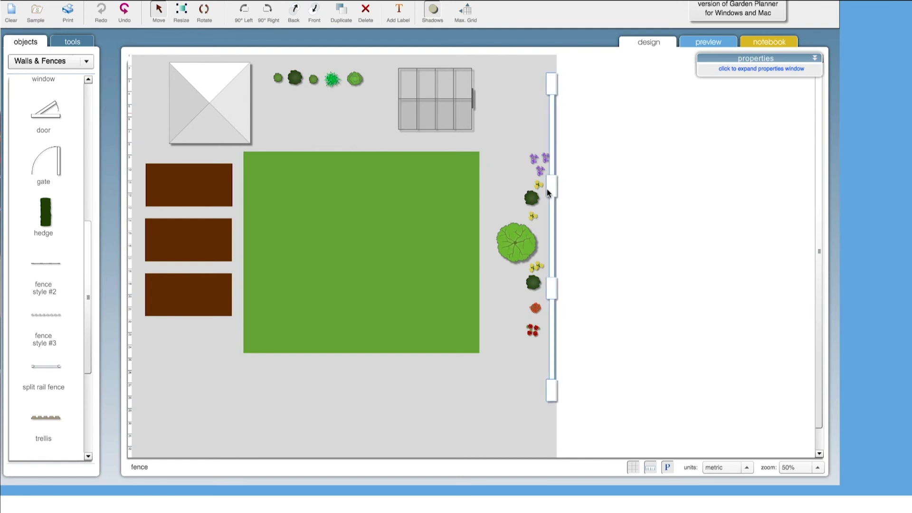
Lengthen the vertical fence to span the full right side of the concrete and adjust its position along the edge.
left_click(182, 10)
left_click_drag(554, 403, 550, 451)
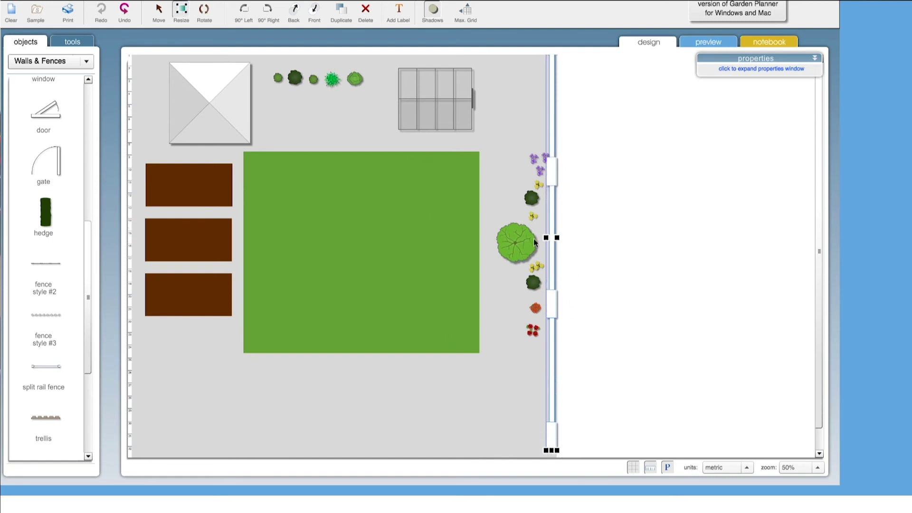
left_click(158, 10)
left_click(562, 191)
left_click_drag(554, 178, 554, 189)
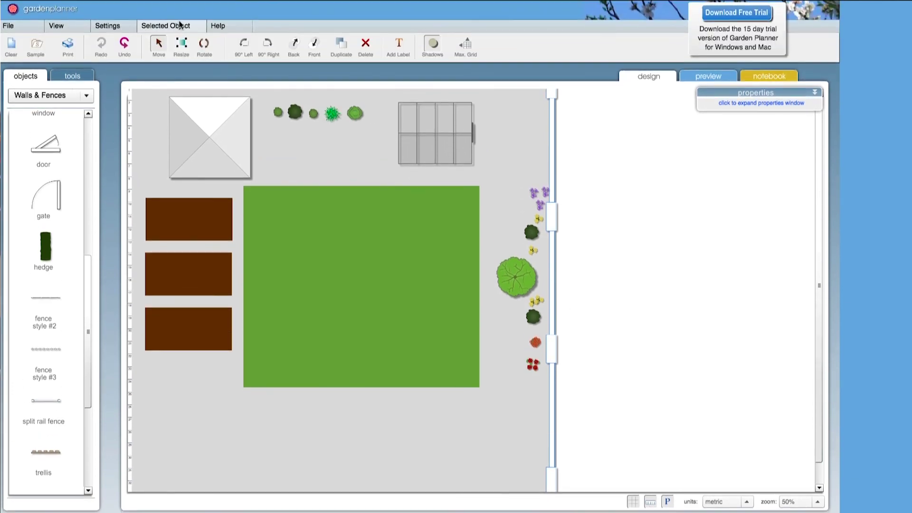
Duplicate the fence and move the copy to the left edge of the concrete base.
left_click(173, 27)
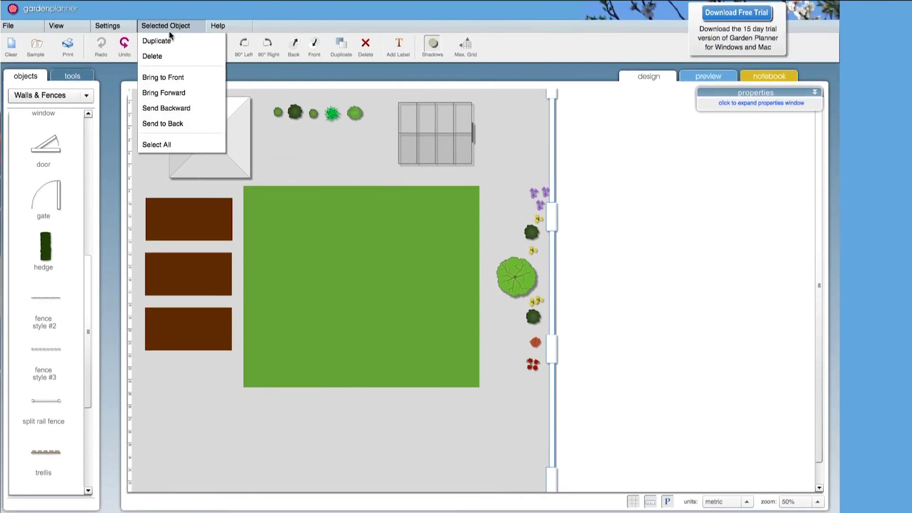
left_click(164, 41)
left_click_drag(552, 226, 136, 228)
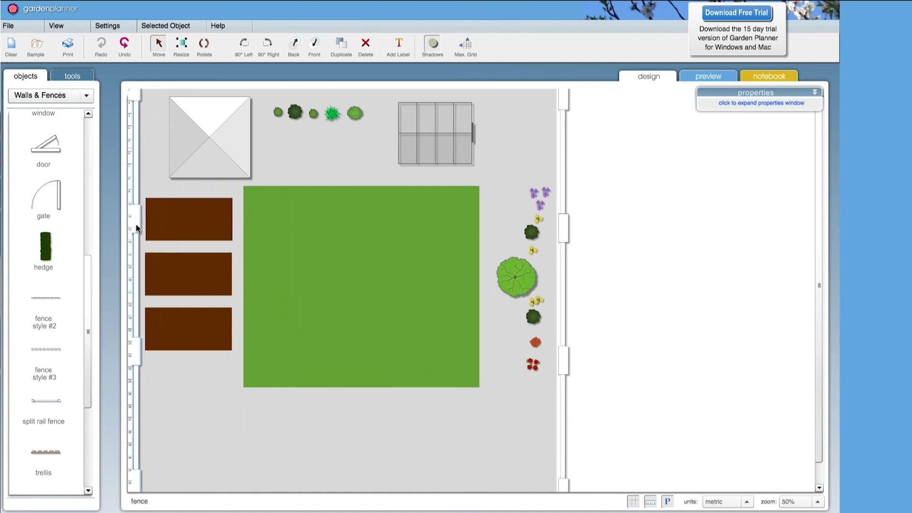
Place a paving style #2 patch from Paving & Ponds below the garden beds, enlarge it and move it into the concrete's lower-left corner.
left_click(82, 96)
left_click(56, 188)
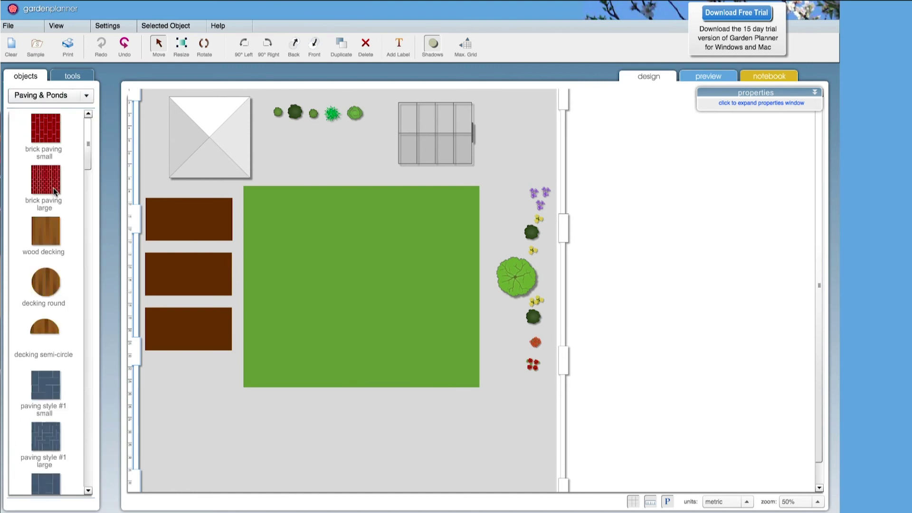
left_click_drag(88, 151, 81, 282)
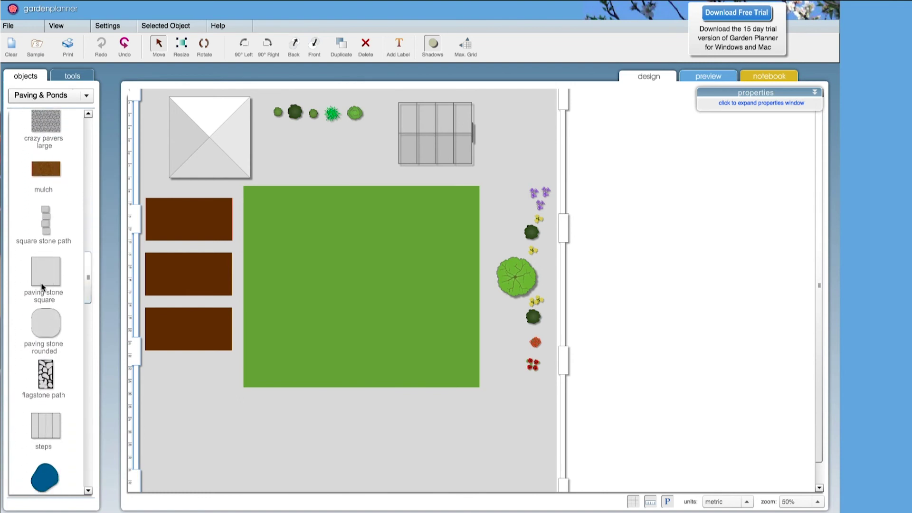
left_click_drag(87, 278, 102, 189)
left_click_drag(129, 449, 153, 409)
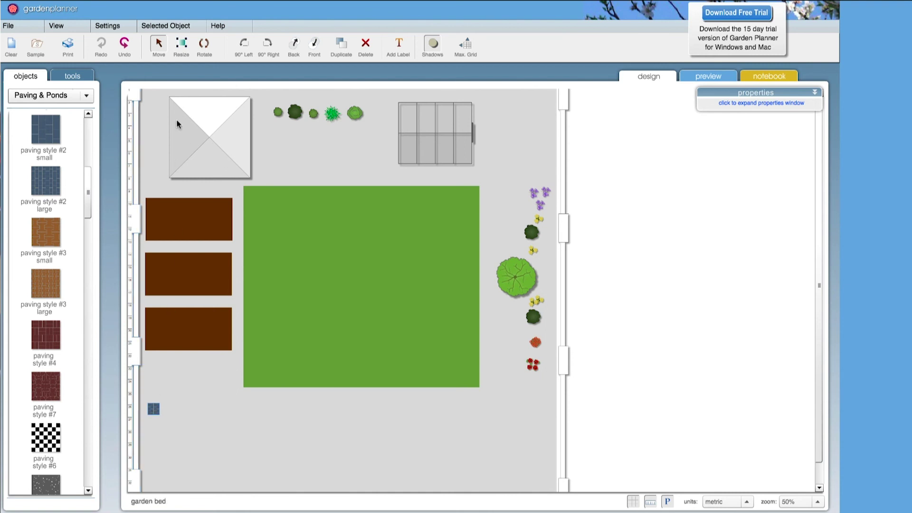
left_click(182, 45)
left_click_drag(168, 420, 198, 446)
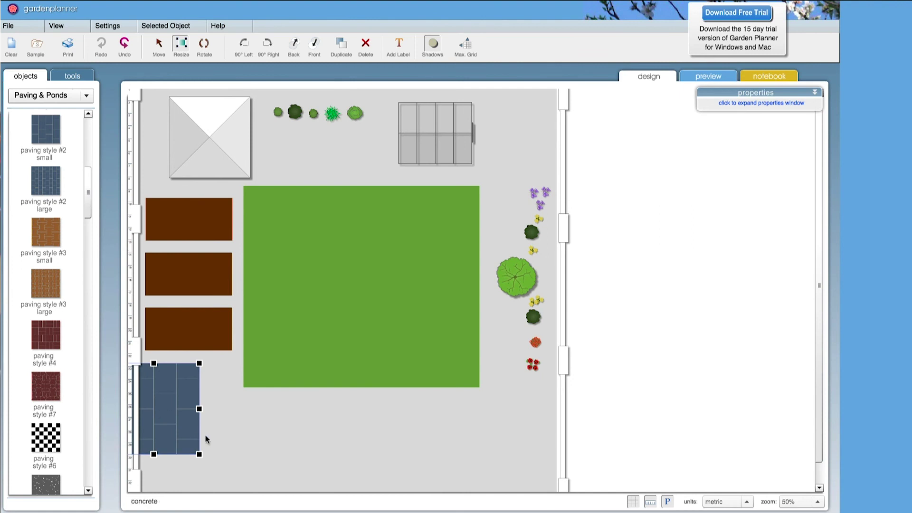
left_click(158, 43)
left_click_drag(172, 399, 203, 435)
Duplicate the blue paving patch several times and lay the copies side by side below the lawn across to the right fence.
left_click(166, 26)
left_click(170, 38)
left_click(165, 26)
left_click(167, 26)
left_click(169, 27)
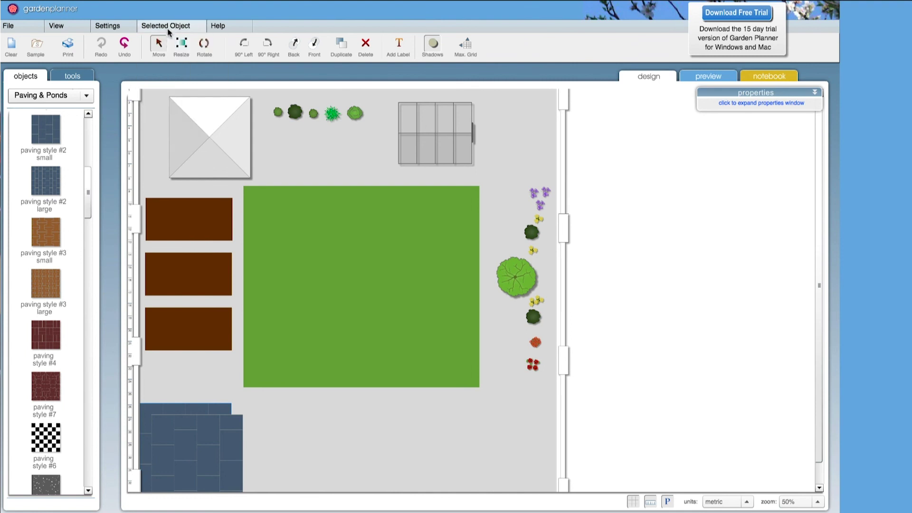
left_click_drag(198, 443, 276, 432)
left_click_drag(187, 437, 358, 425)
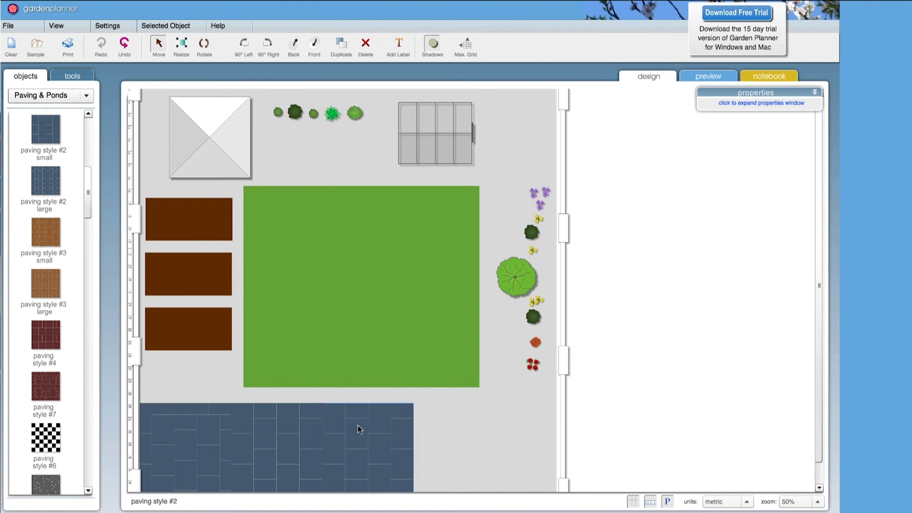
left_click_drag(338, 456, 430, 434)
left_click_drag(169, 457, 455, 437)
left_click(508, 394)
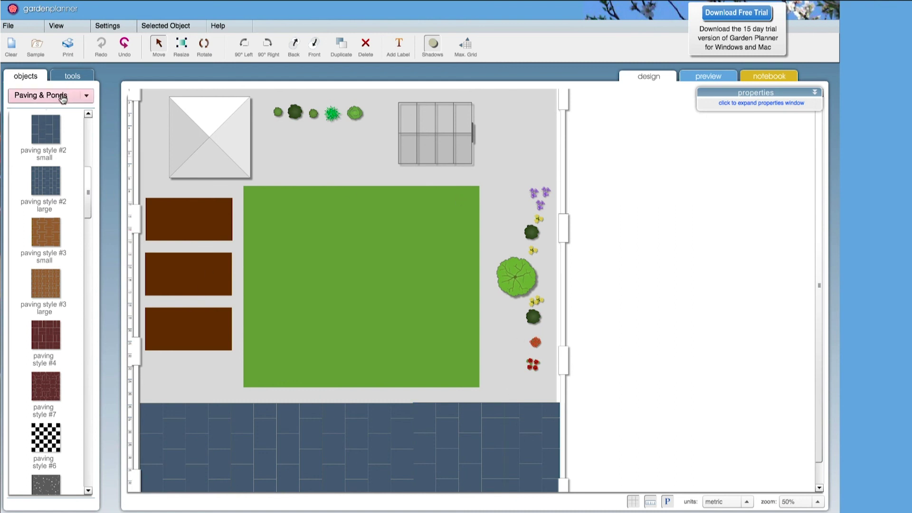
Place a red leafy shrub from Shrubs & Plants in the middle of the lawn.
left_click(78, 96)
left_click(48, 127)
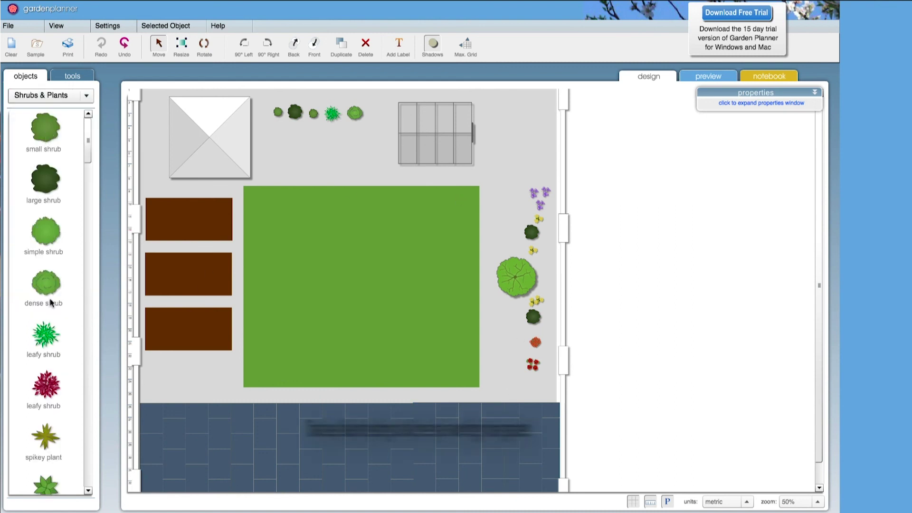
left_click_drag(46, 390, 360, 290)
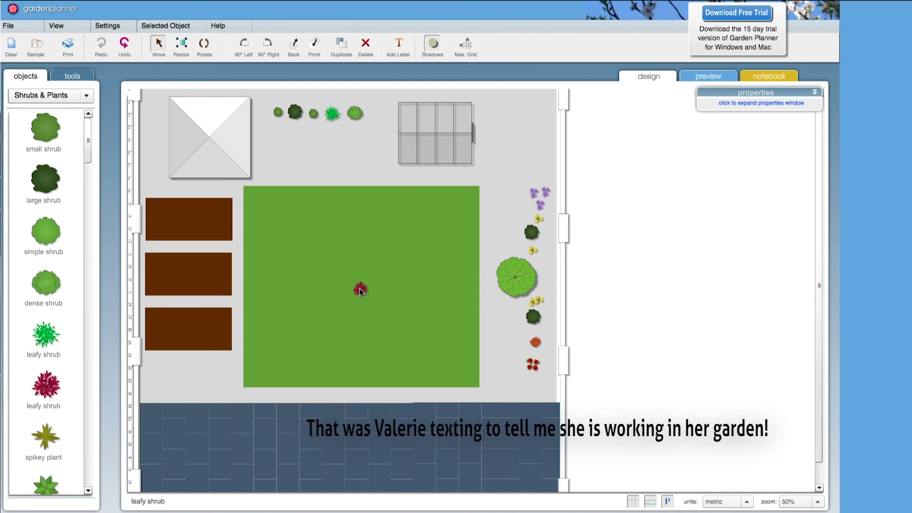